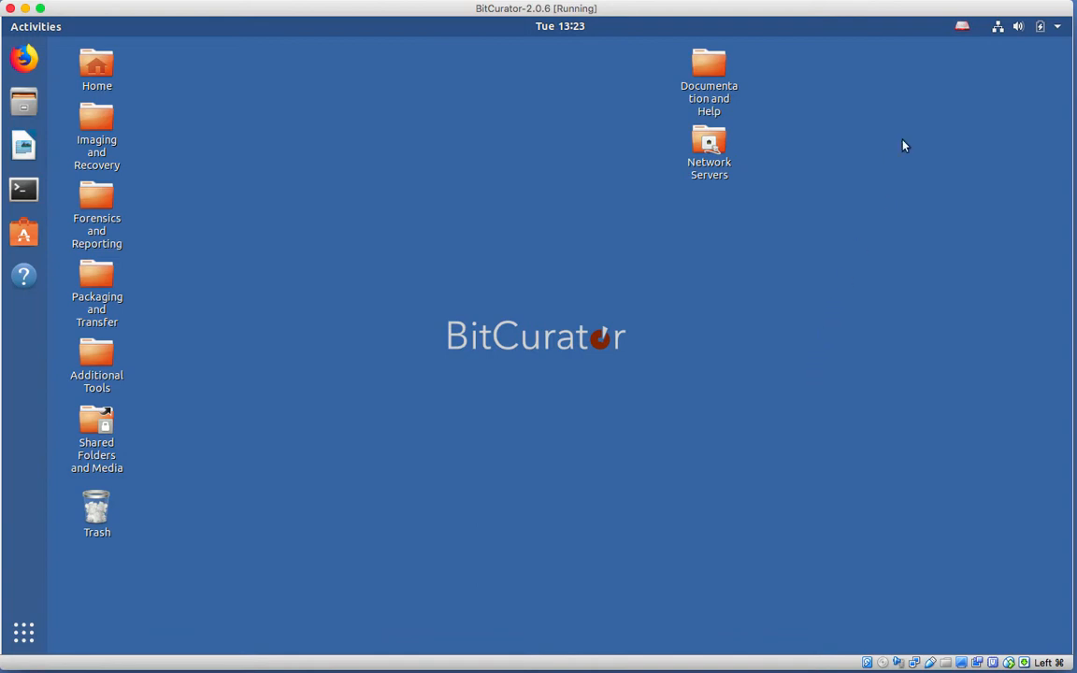
Set the system-wide USB mount policy to READ-ONLY and confirm it.
left_click(963, 28)
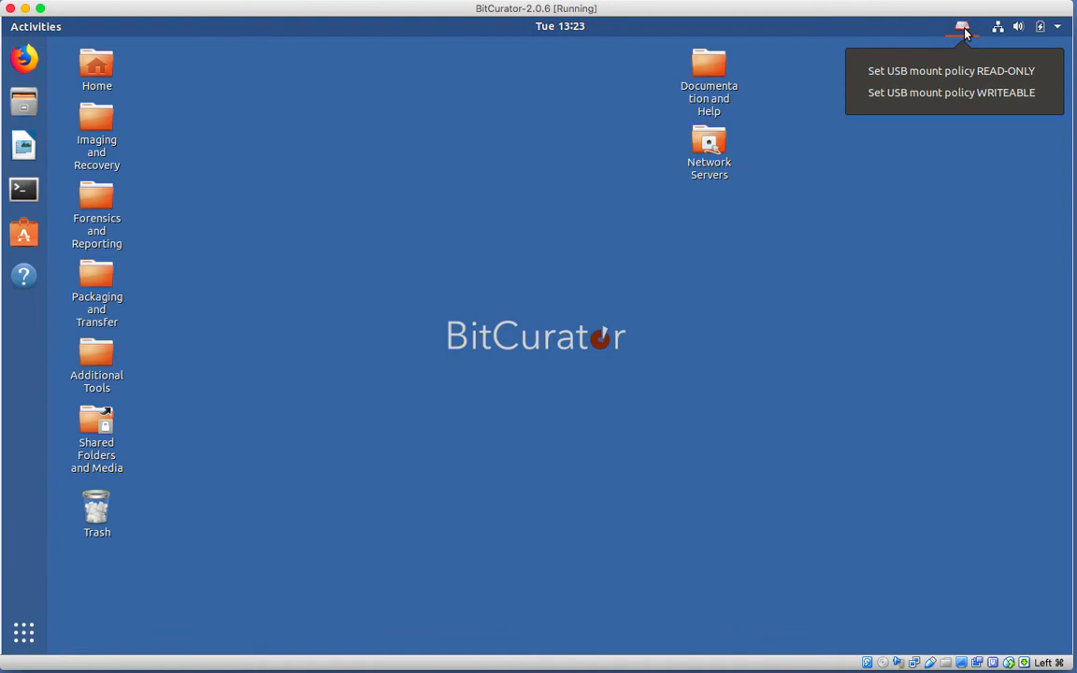
left_click(945, 81)
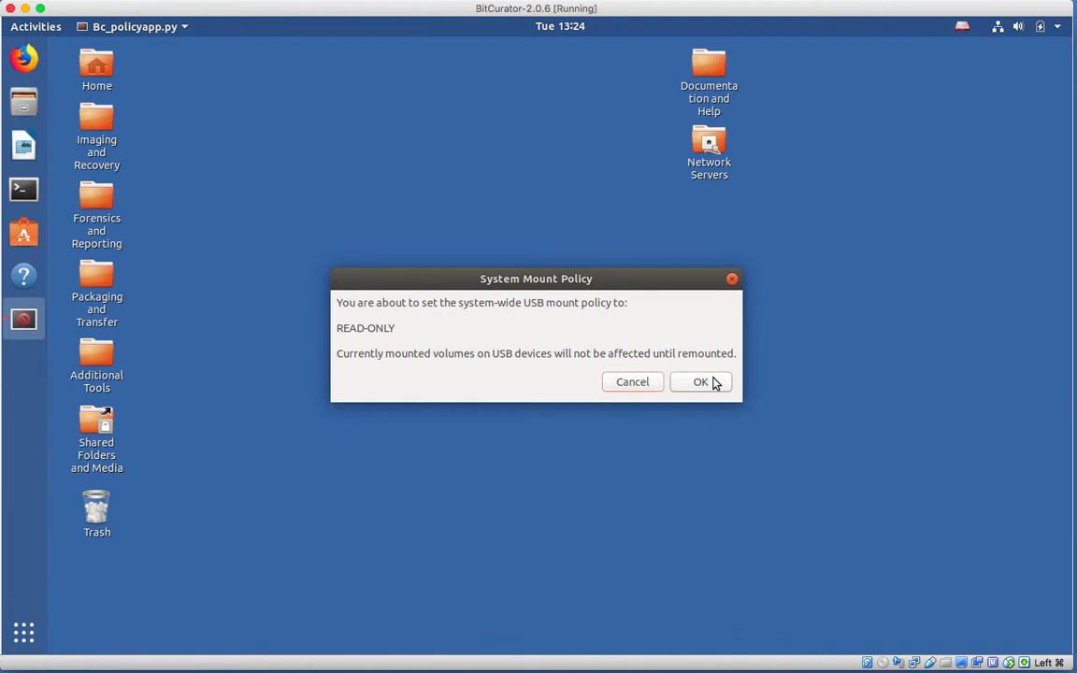
left_click(714, 382)
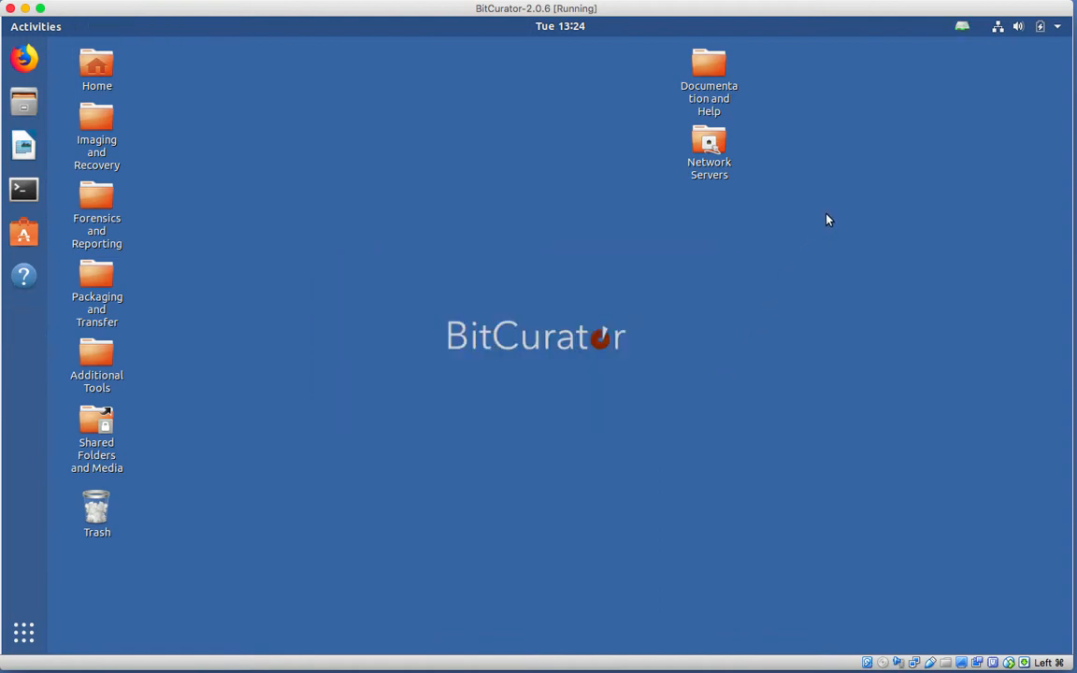
Create a desktop folder named Image1 and move it beside the Imaging and Recovery folder.
right_click(221, 338)
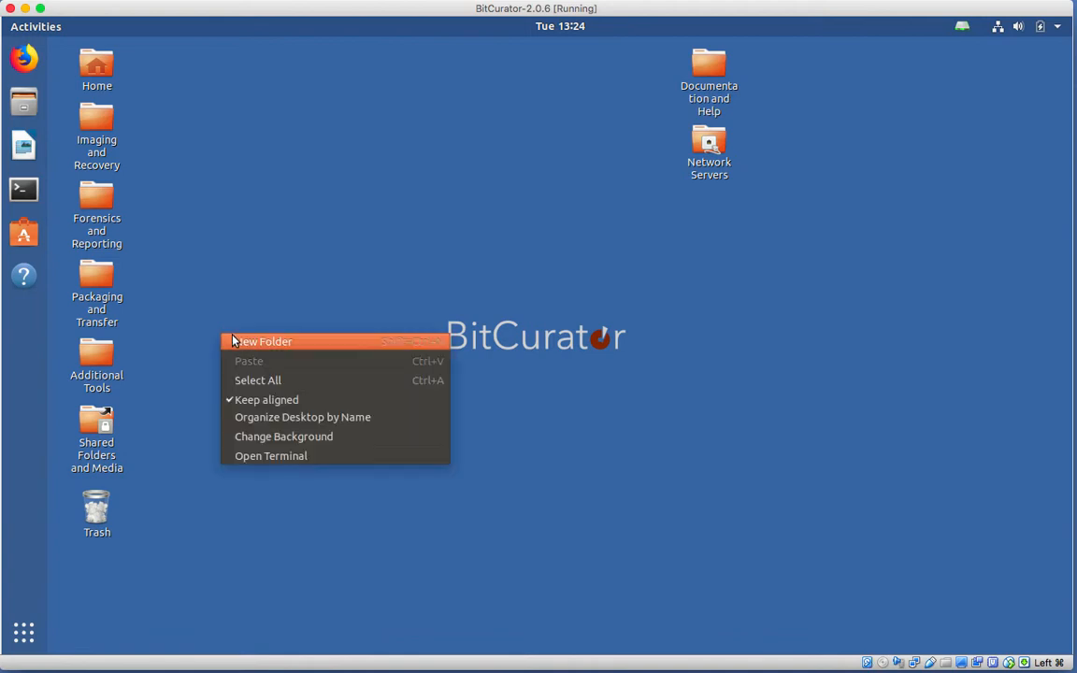
left_click(234, 342)
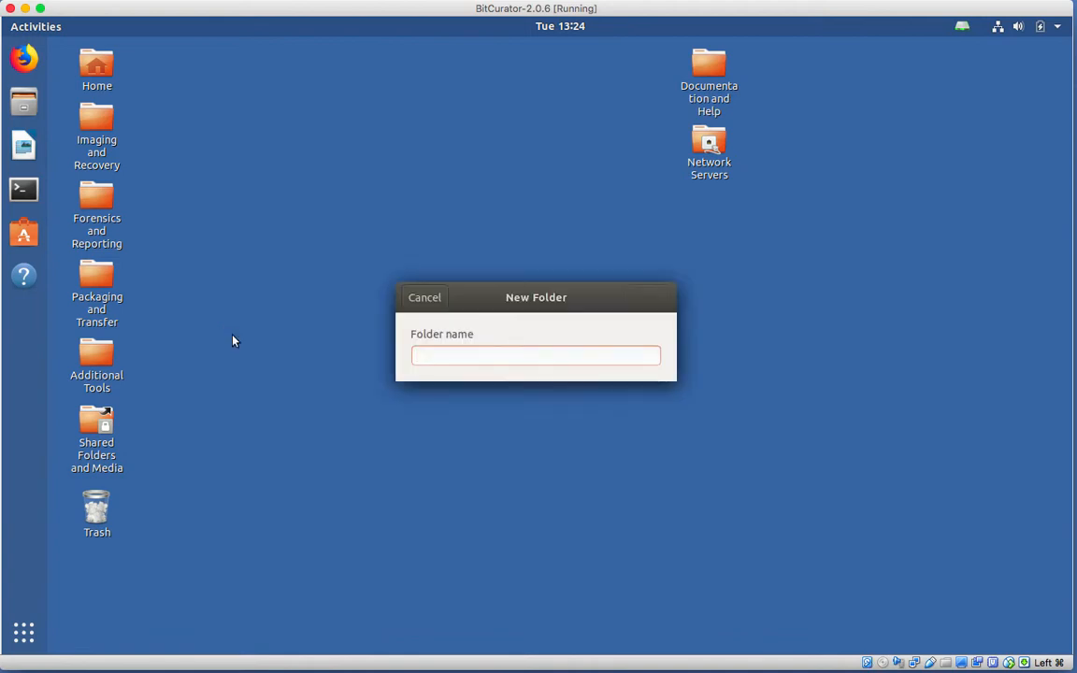
type("Image1")
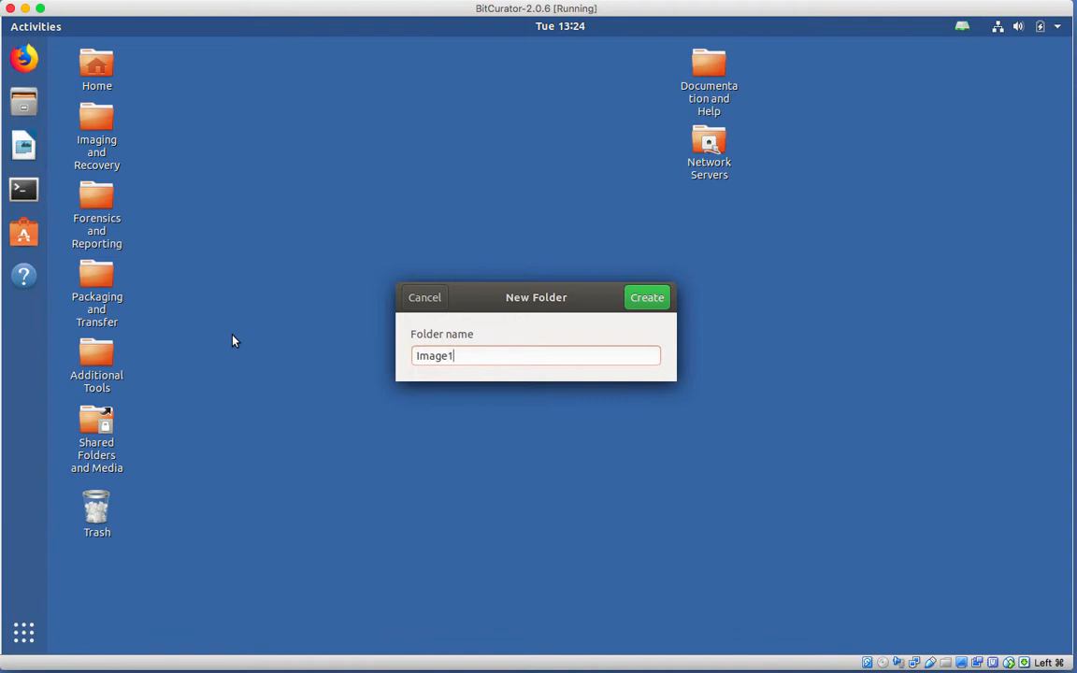
left_click(640, 297)
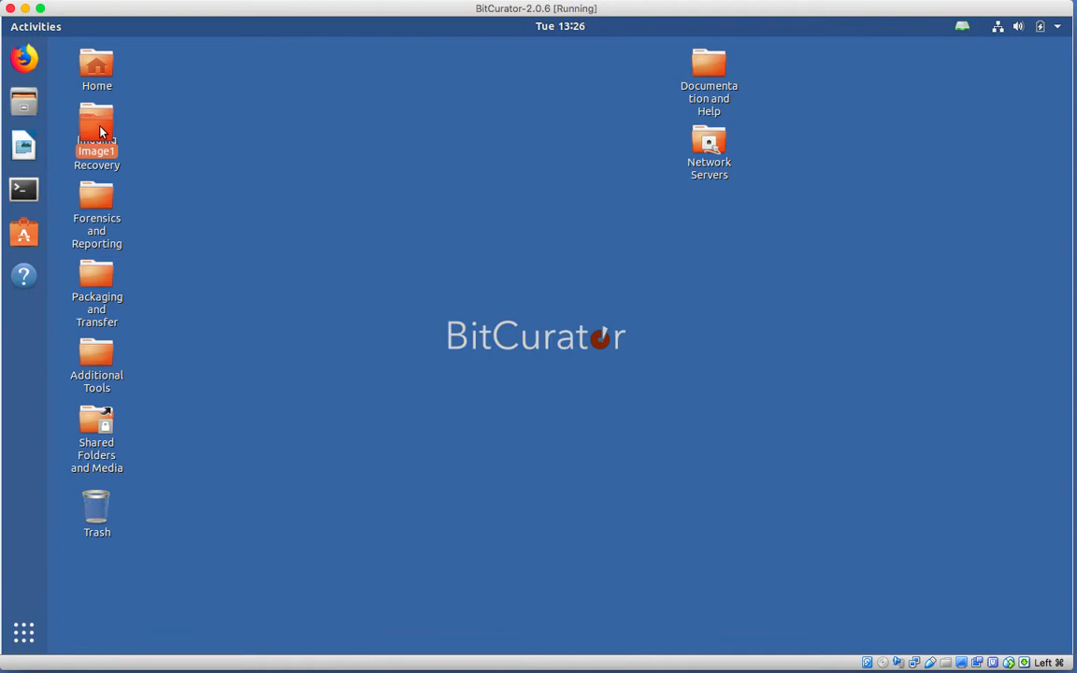
left_click_drag(101, 131, 201, 134)
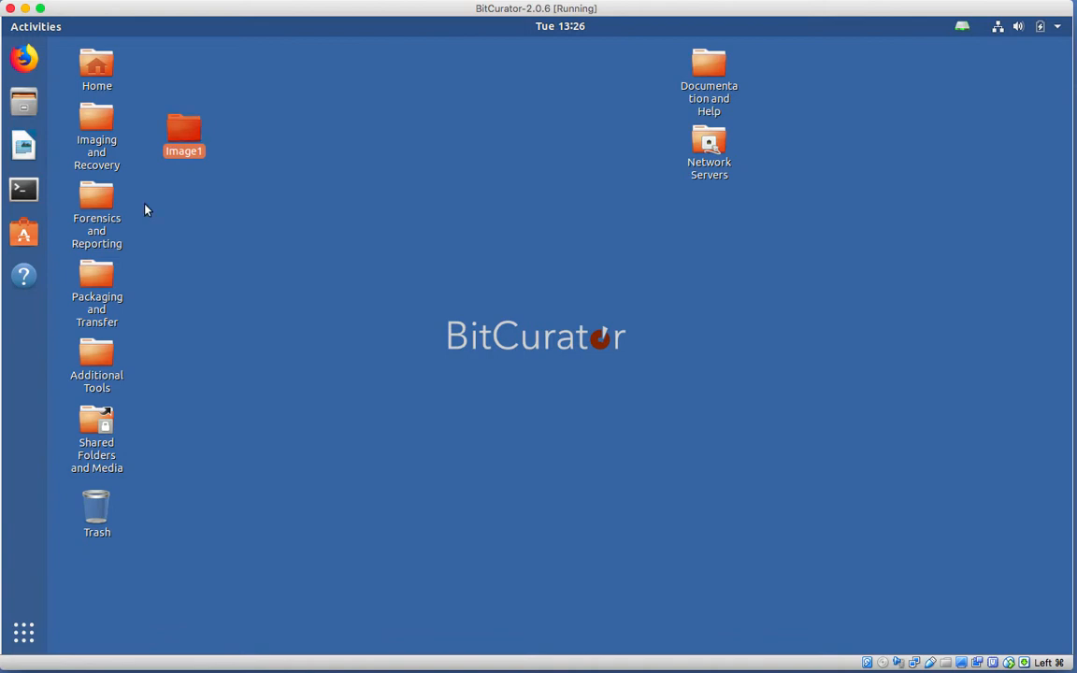
left_click(106, 75)
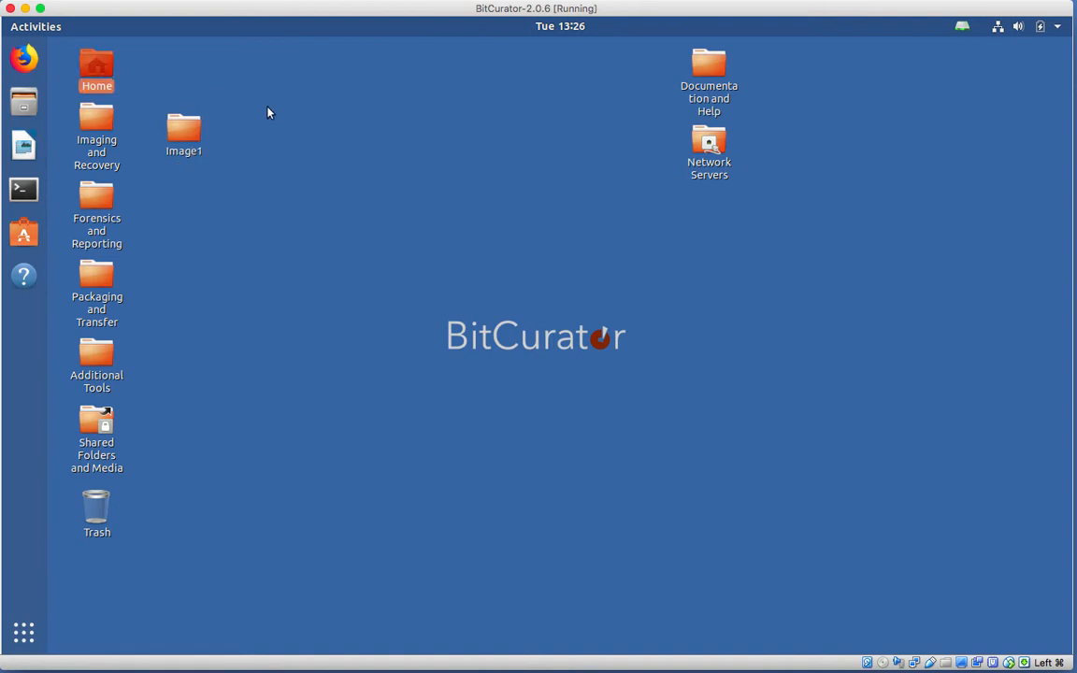
key("Return")
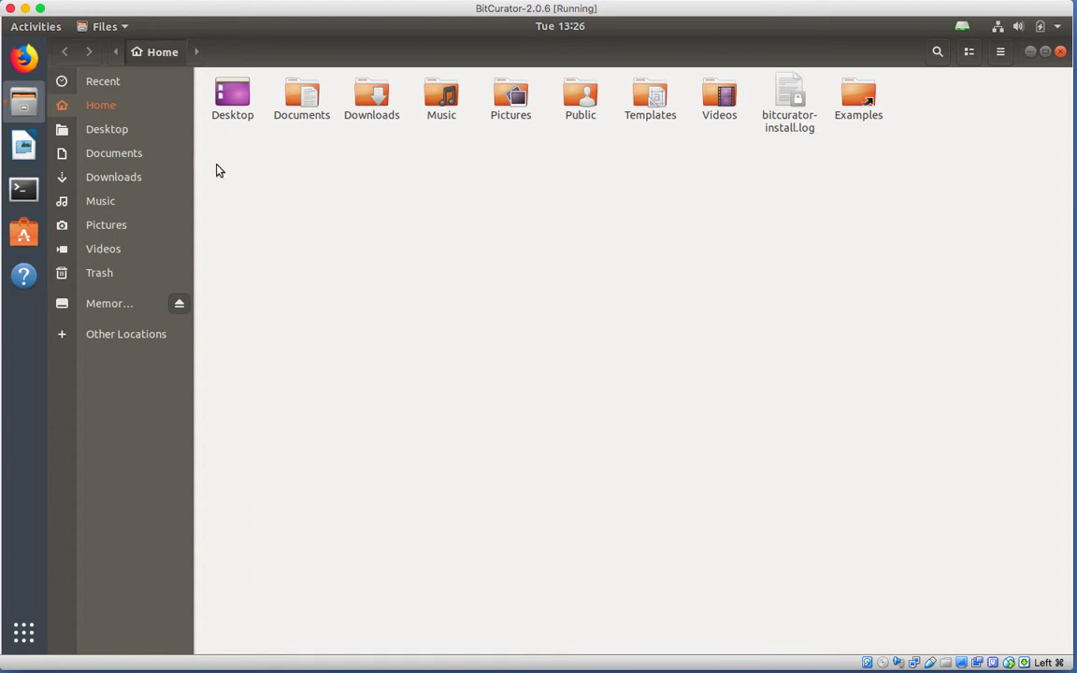
left_click(145, 226)
left_click(1060, 52)
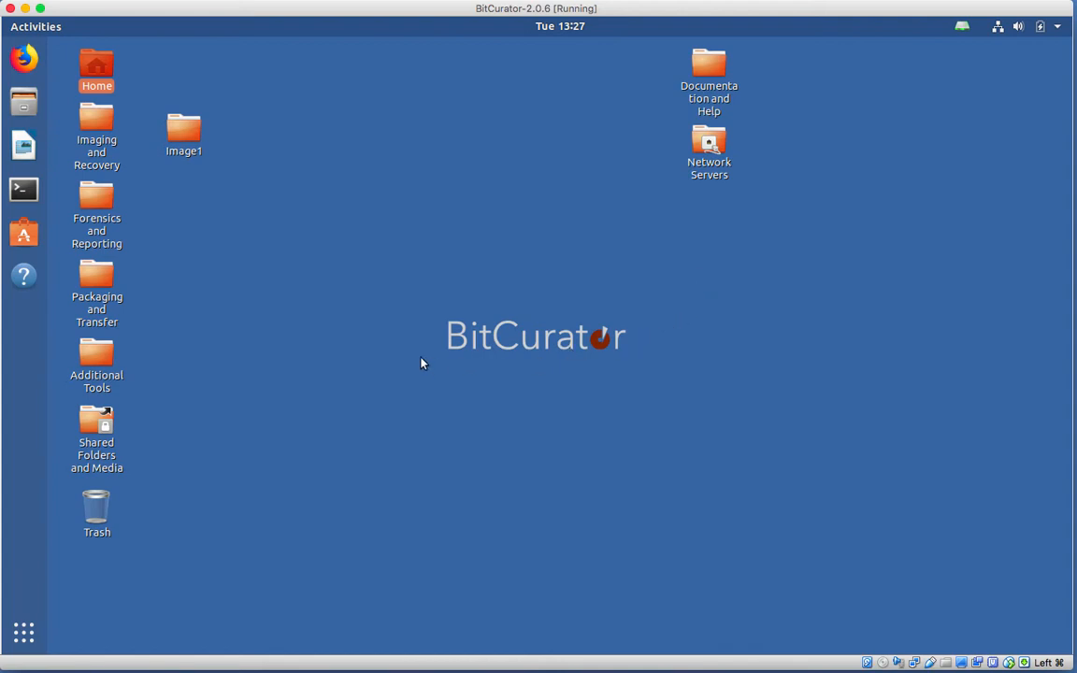
Launch Guymager from Imaging and Recovery with root rights, authenticating with the admin password.
double_click(97, 129)
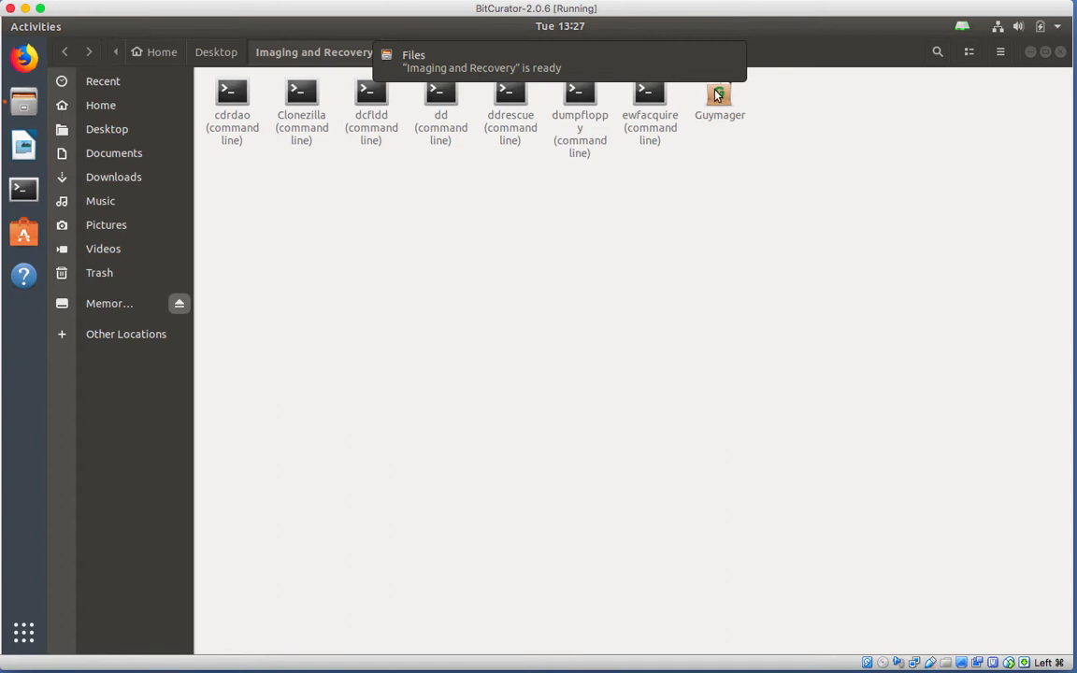
left_click(732, 54)
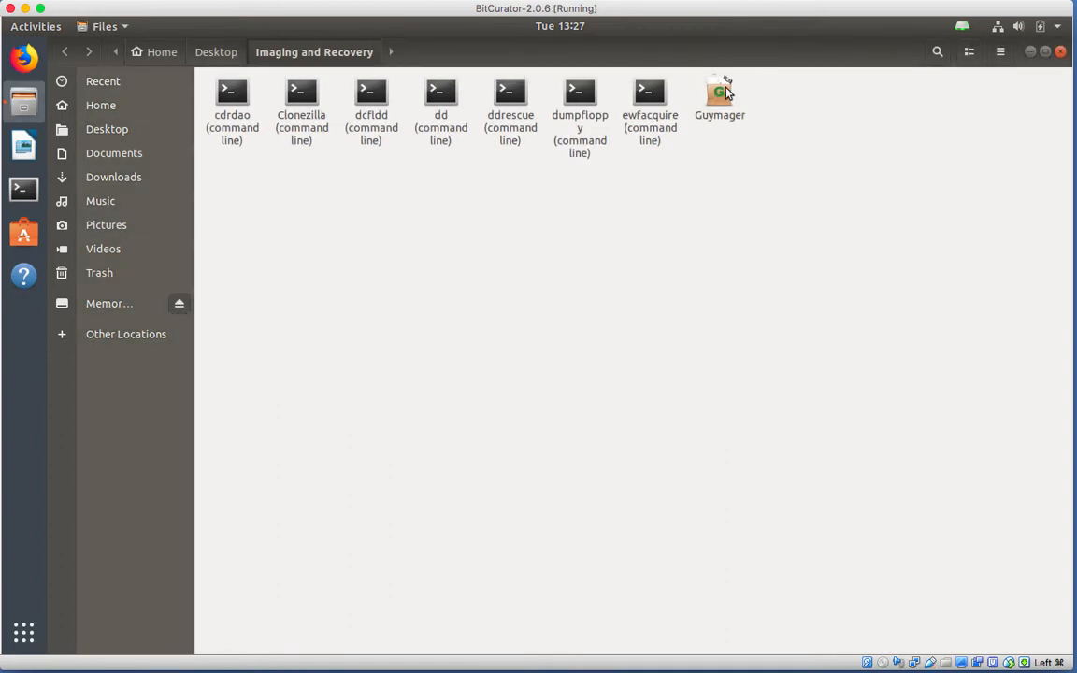
double_click(720, 91)
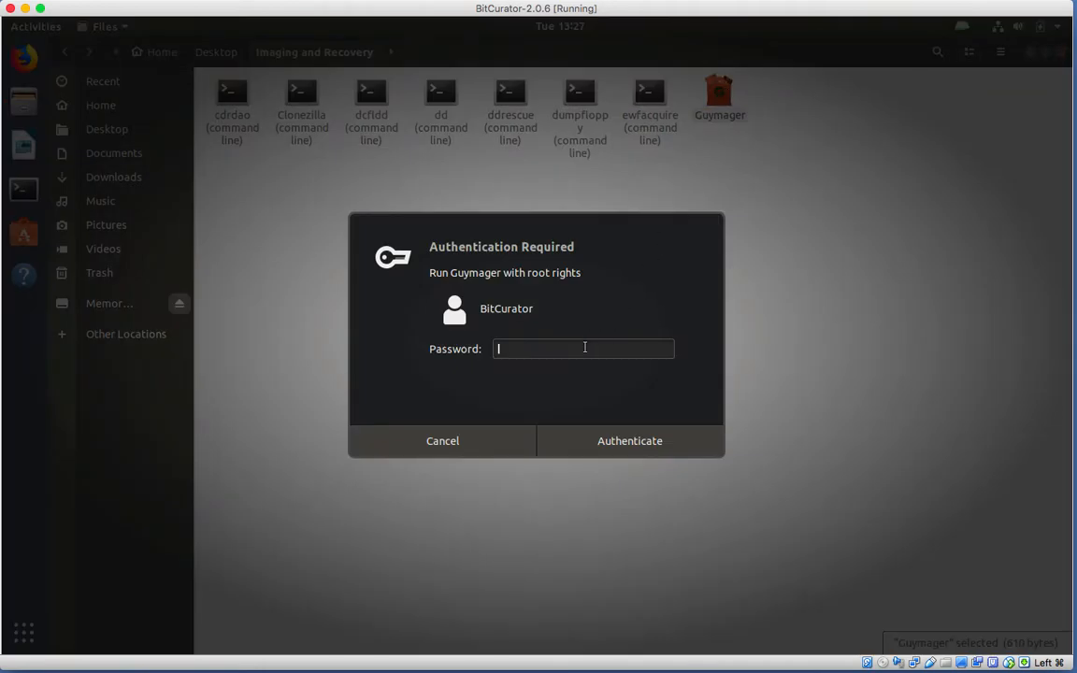
type("bcadmin")
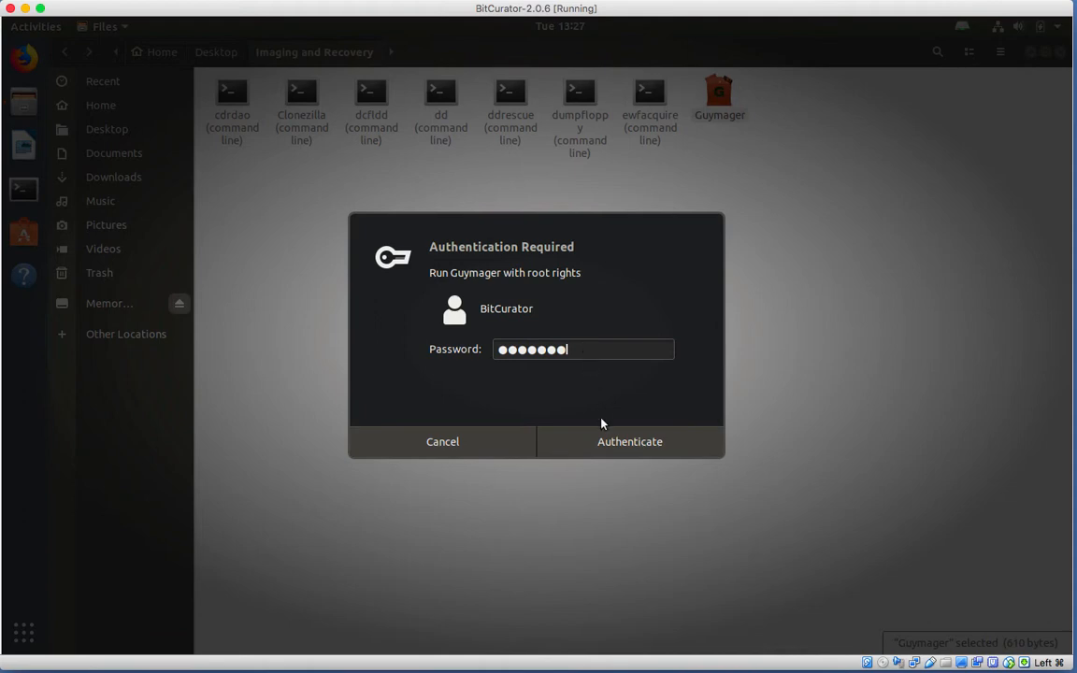
left_click(602, 441)
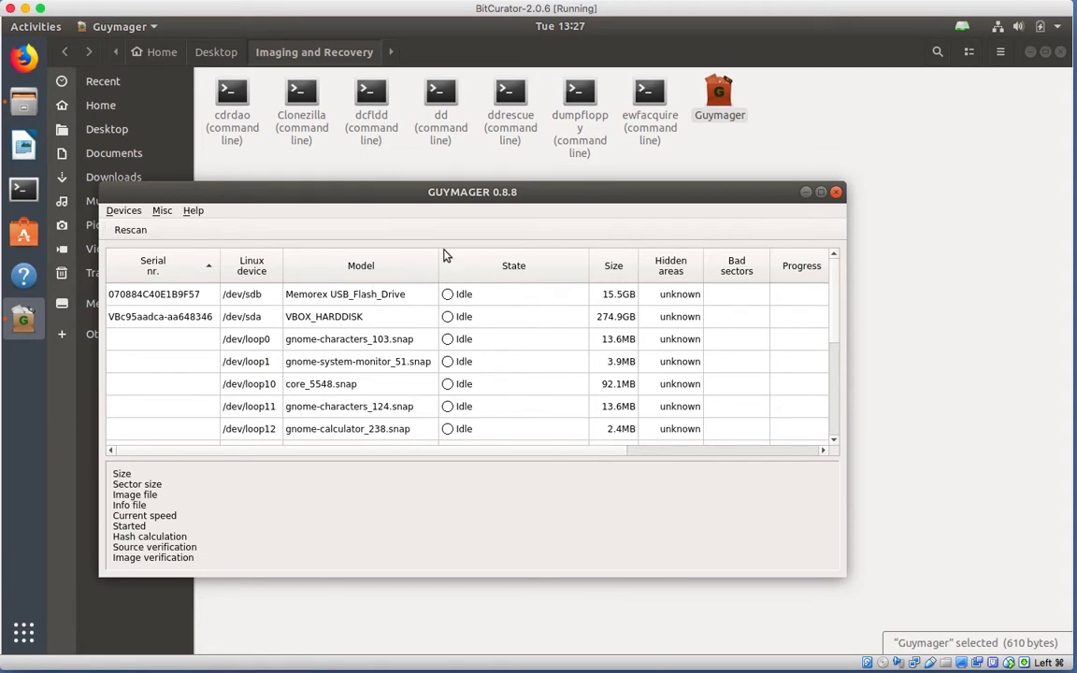
Start an image acquisition of the Memorex USB flash drive (/dev/sdb).
left_click(381, 301)
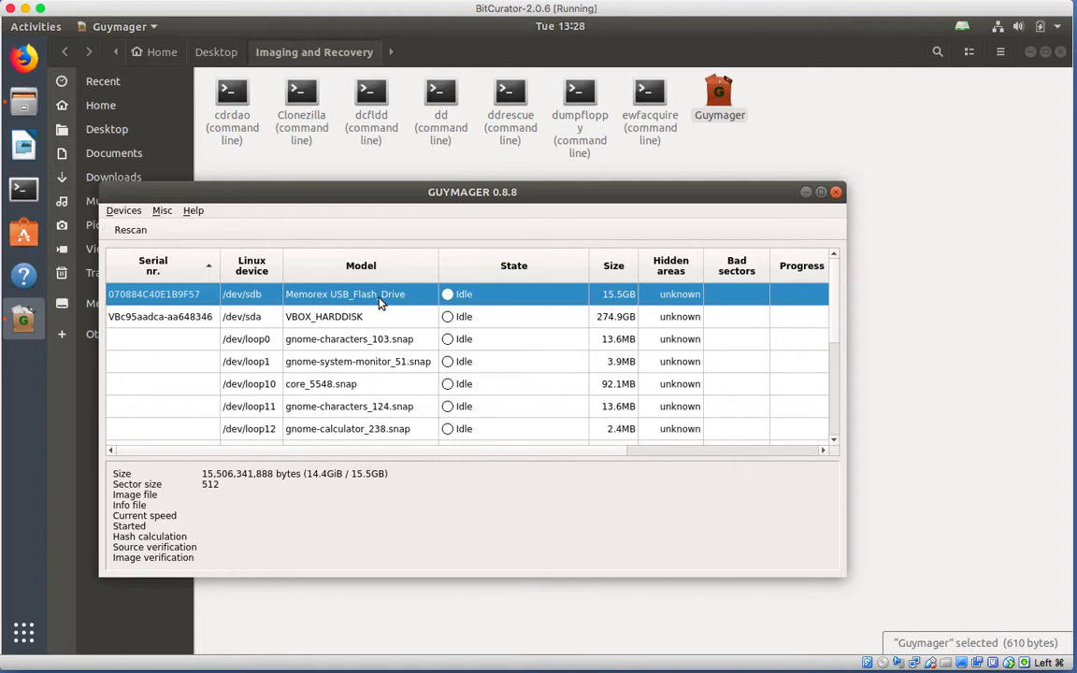
right_click(380, 301)
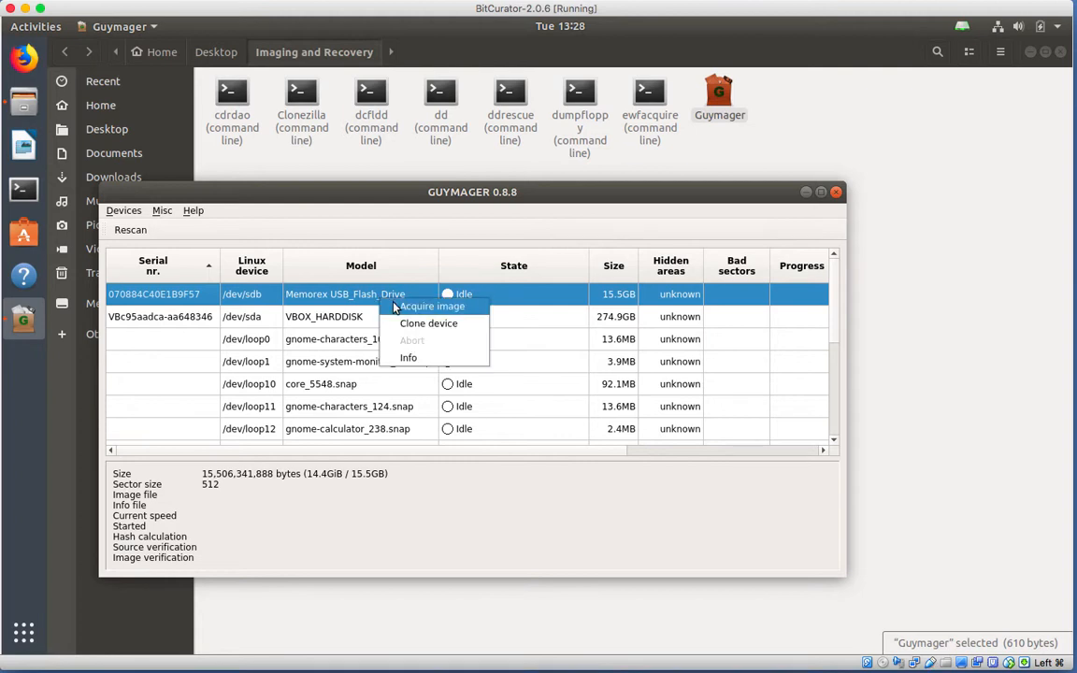
left_click(395, 307)
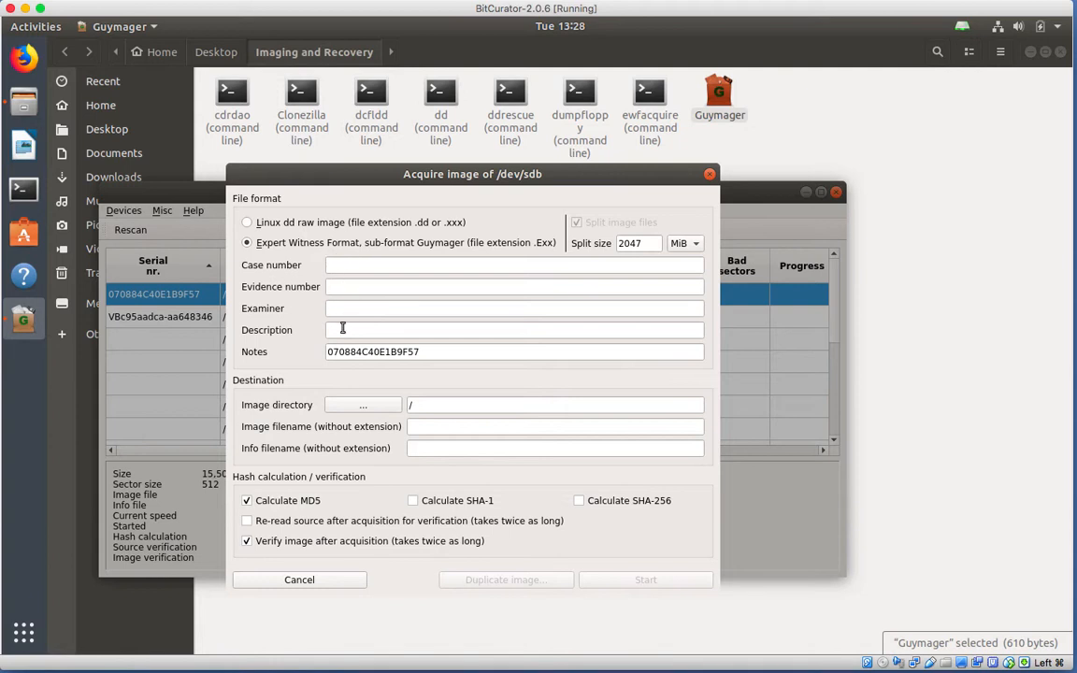
Open the image directory chooser and navigate up to the top-level / folder.
left_click(363, 405)
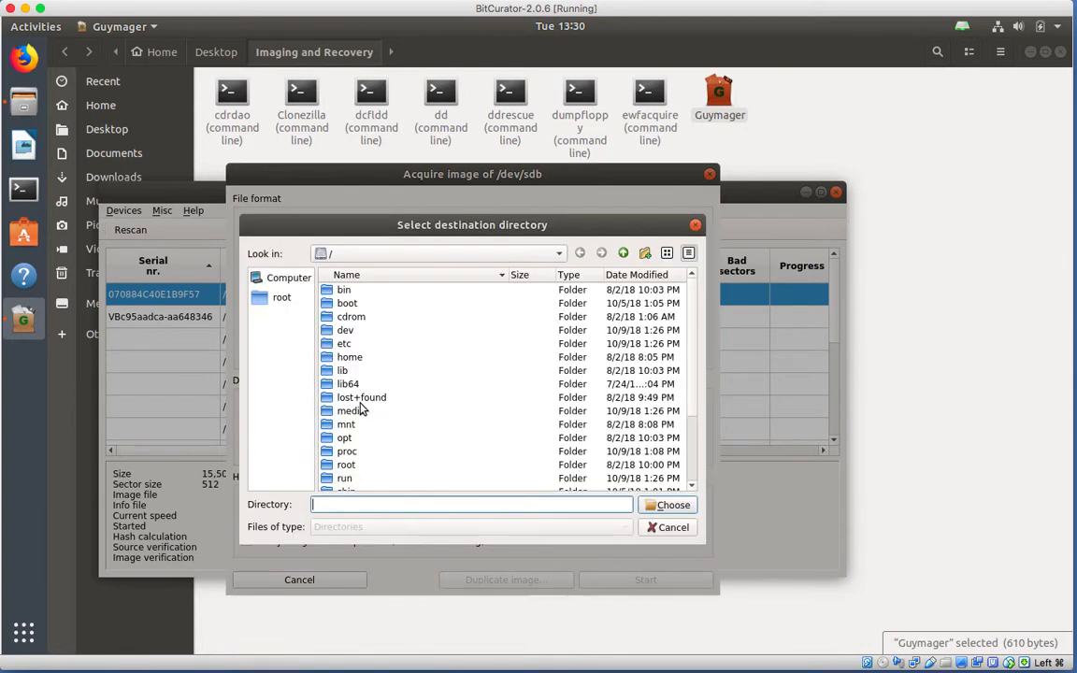
left_click(284, 298)
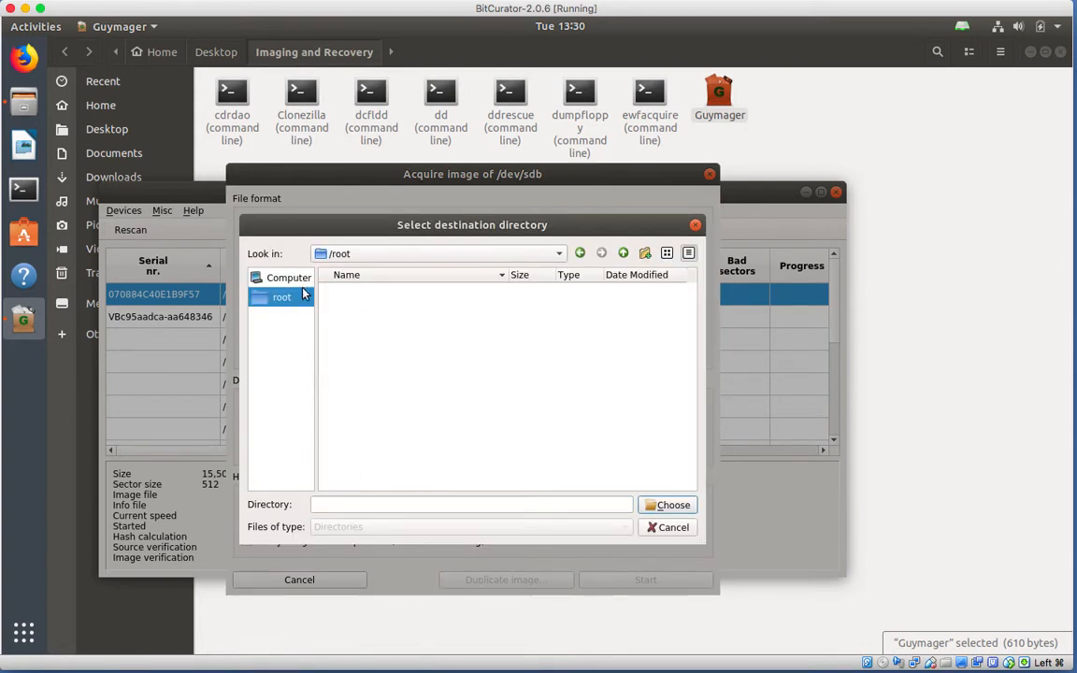
left_click(367, 254)
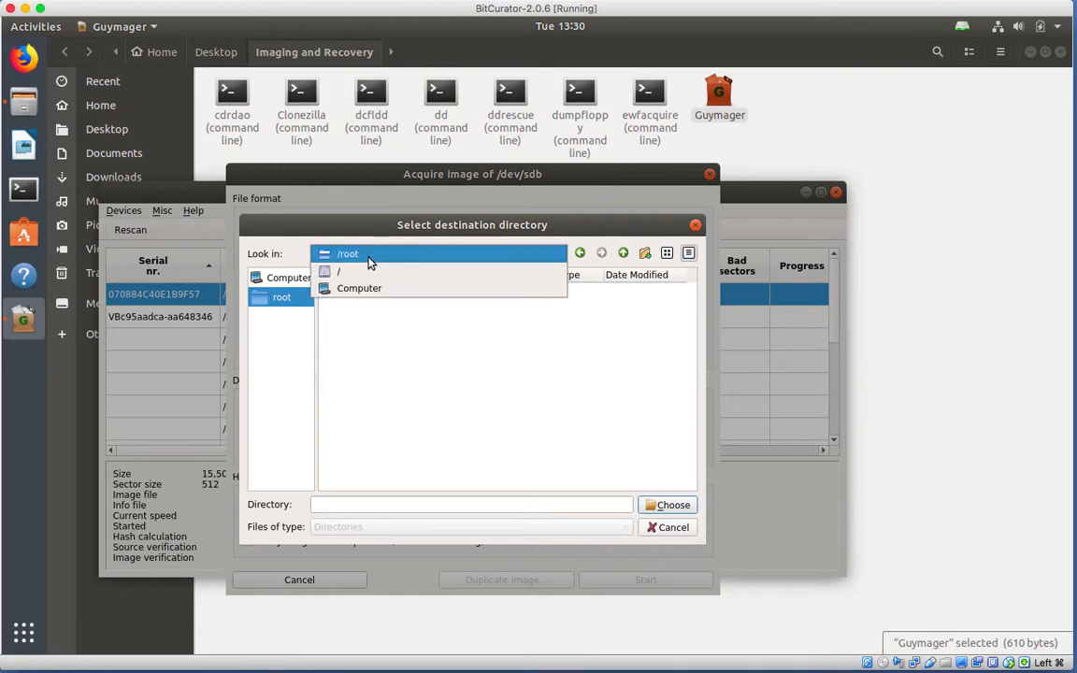
left_click(367, 273)
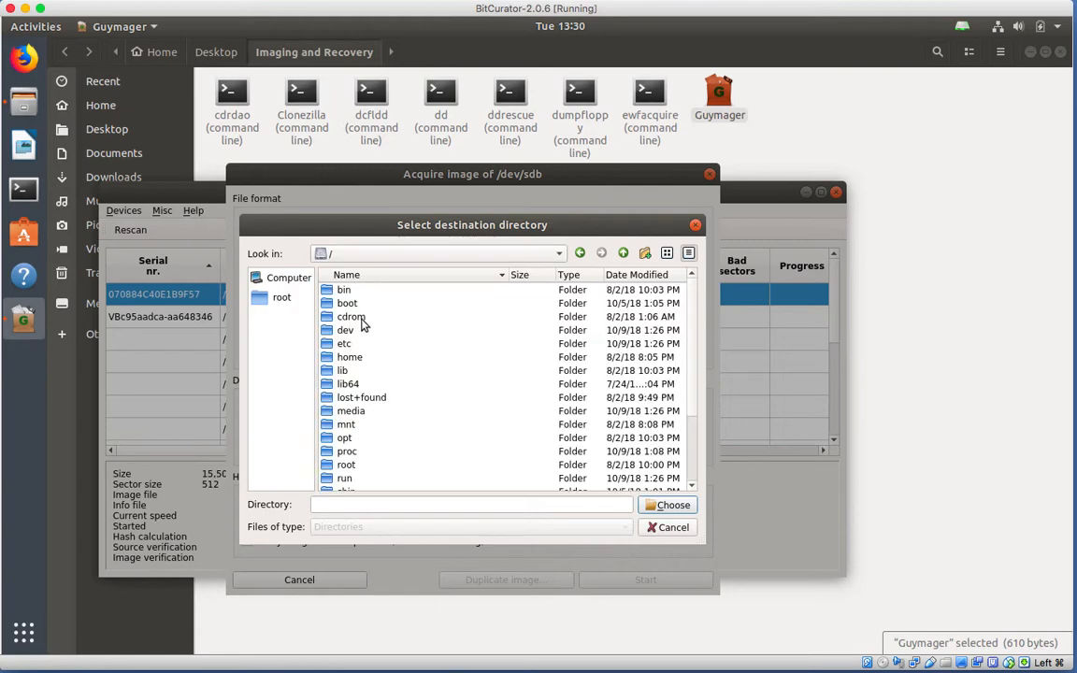
Browse through home to the user's Desktop and choose Image1 as the image directory.
double_click(350, 359)
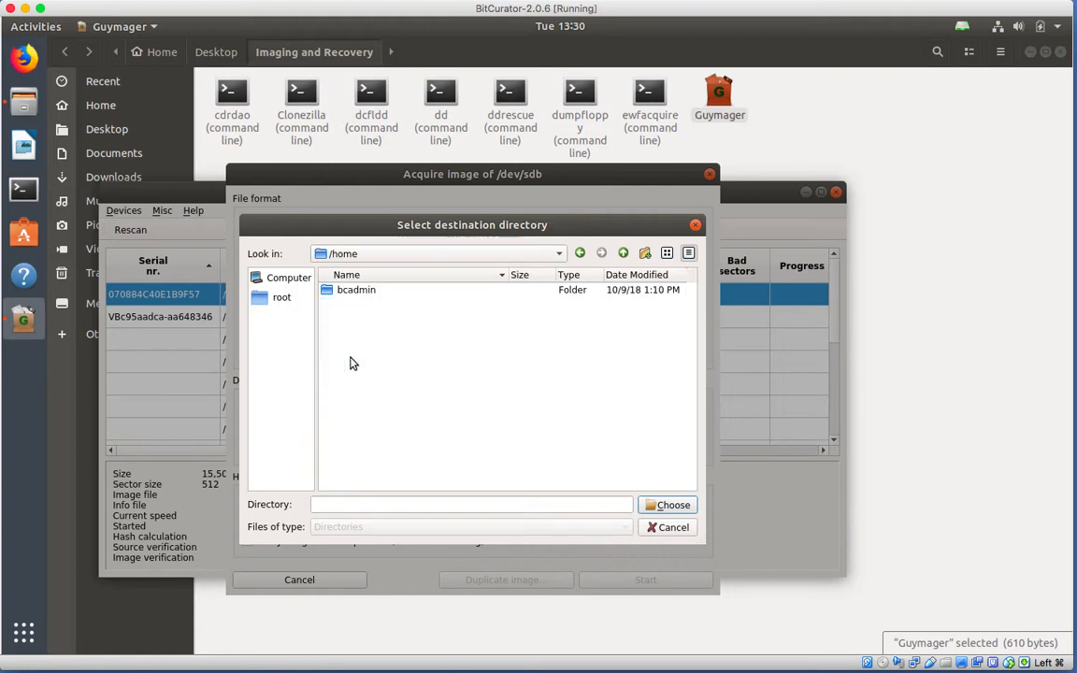
double_click(356, 290)
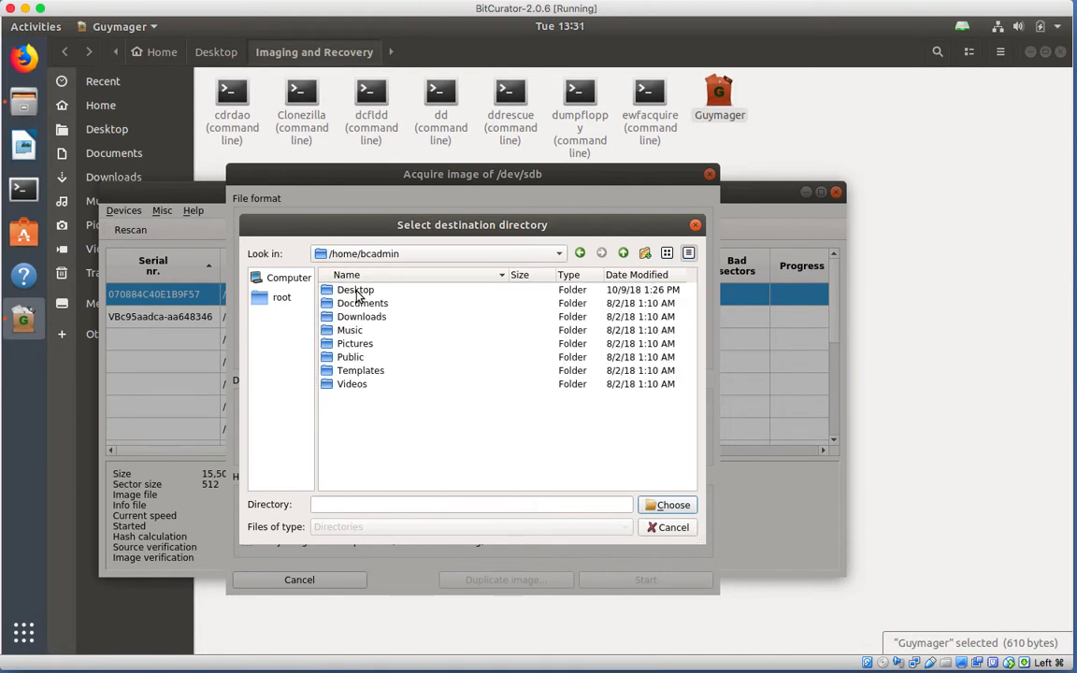
double_click(357, 290)
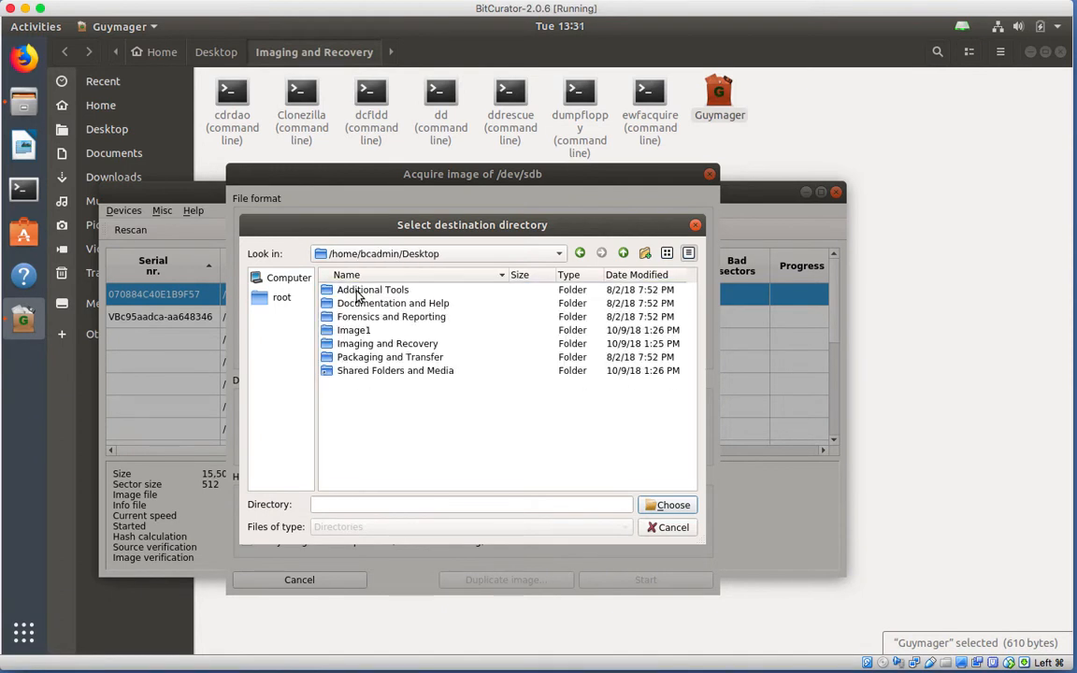
left_click(354, 333)
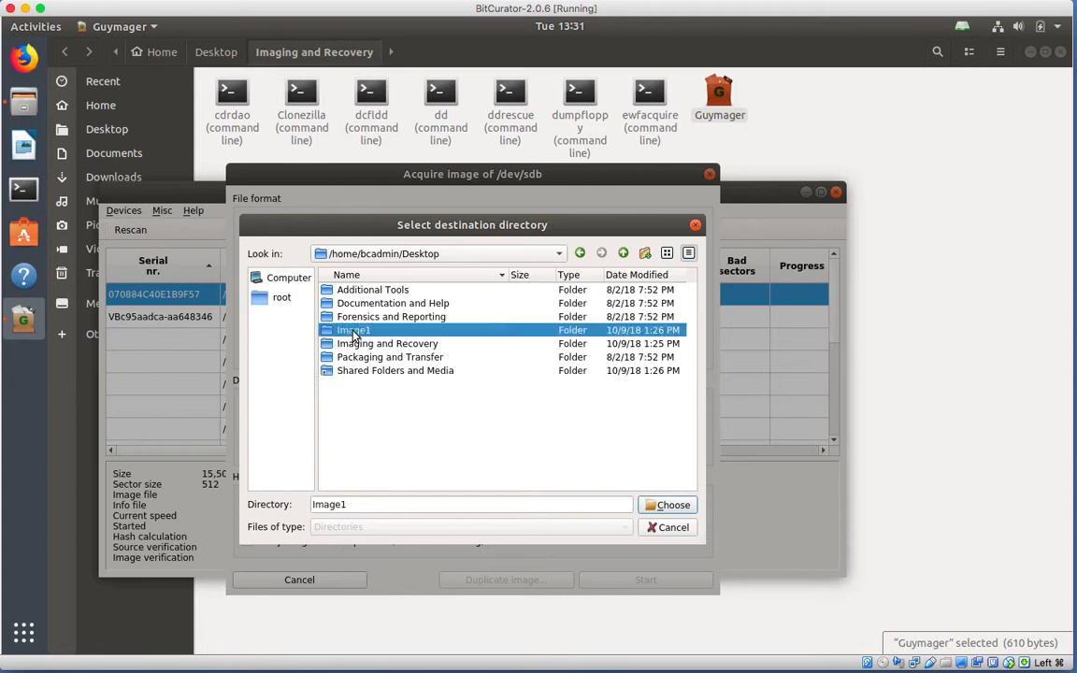
left_click(664, 506)
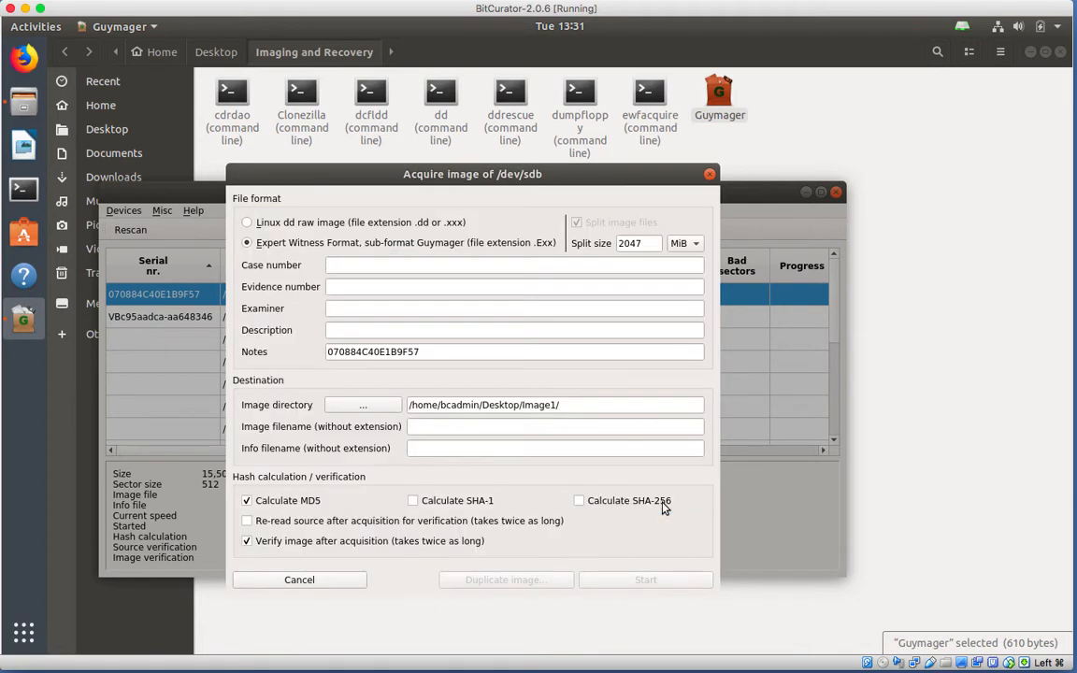
Enter Image1 as the image filename and run the acquisition until it finishes Verified & ok.
left_click(488, 430)
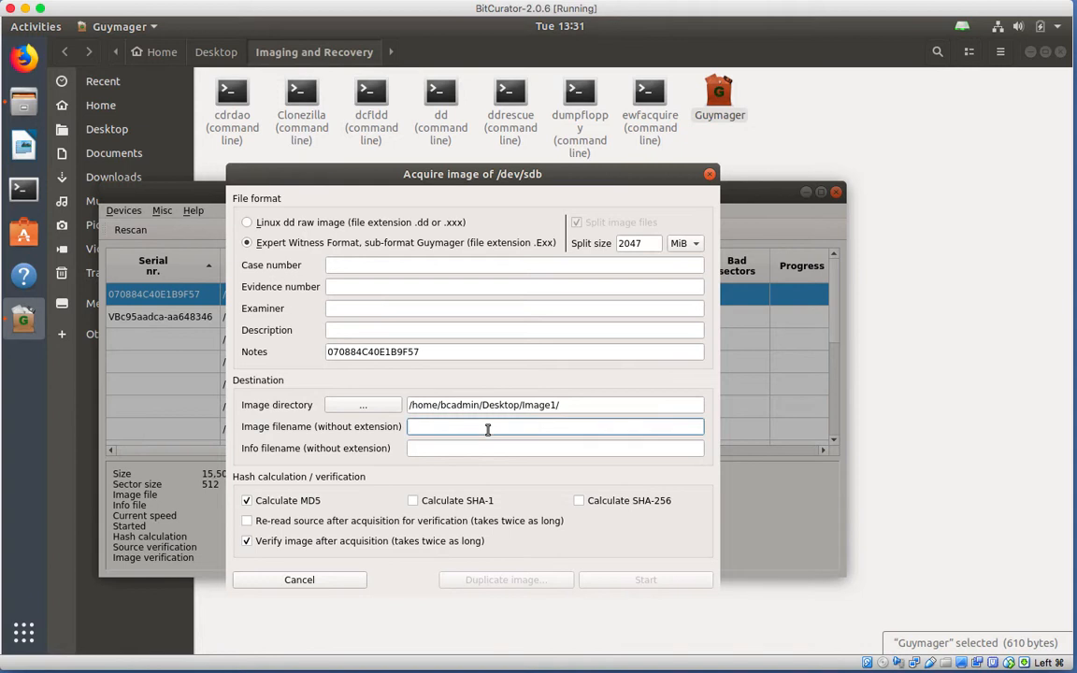
type("Image")
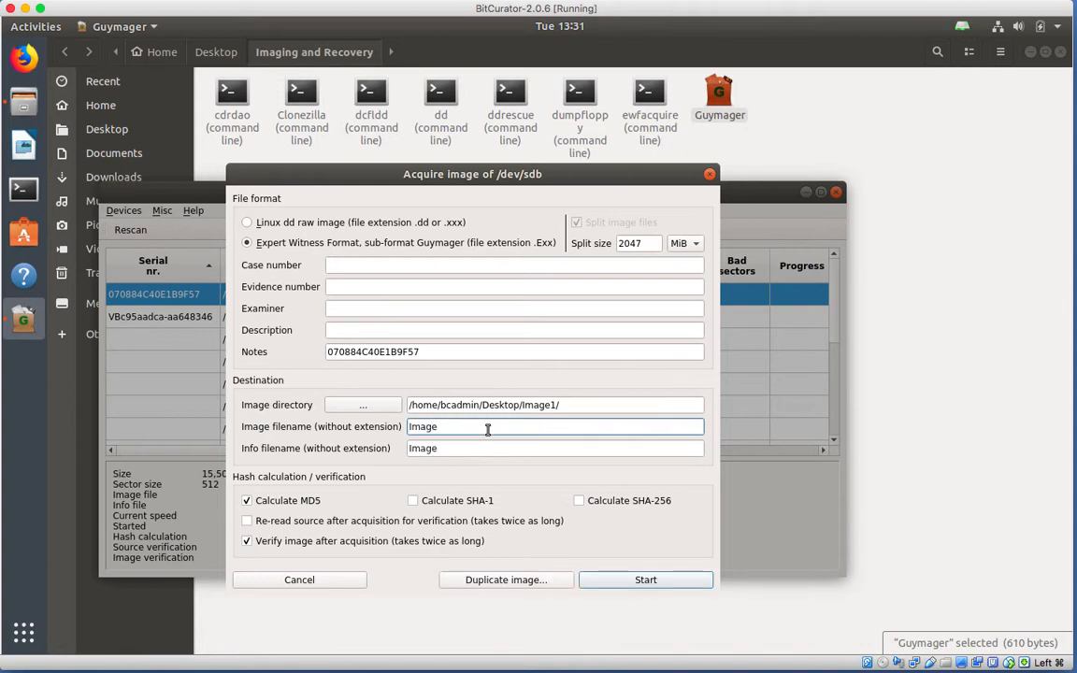
type("1")
left_click(649, 580)
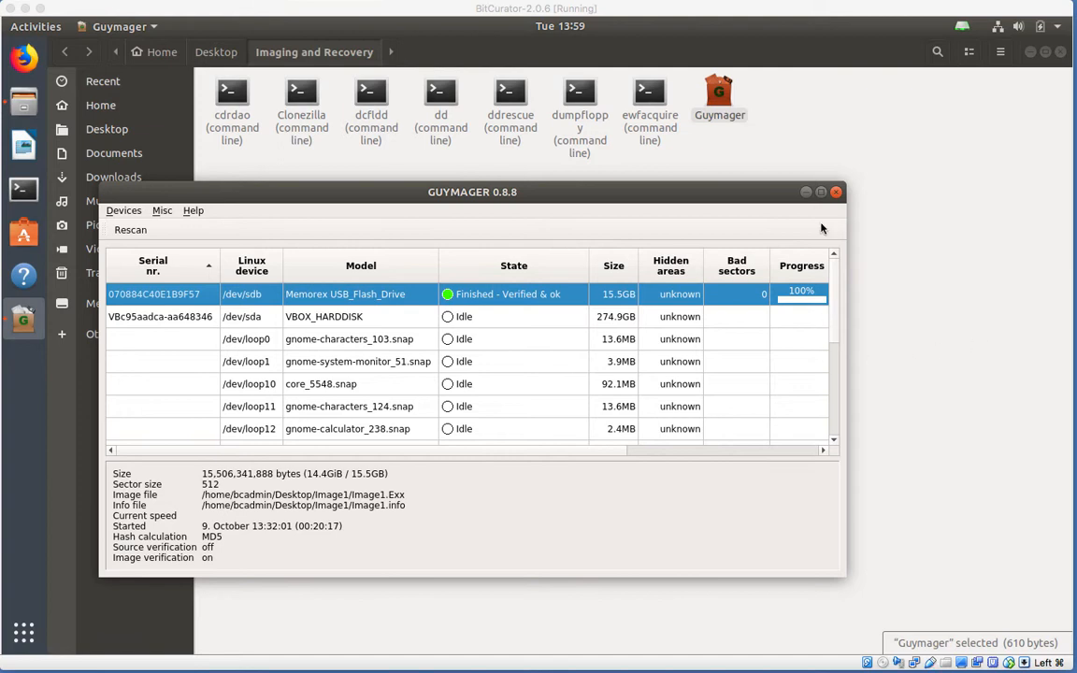
Close the Guymager and Files windows.
left_click(836, 191)
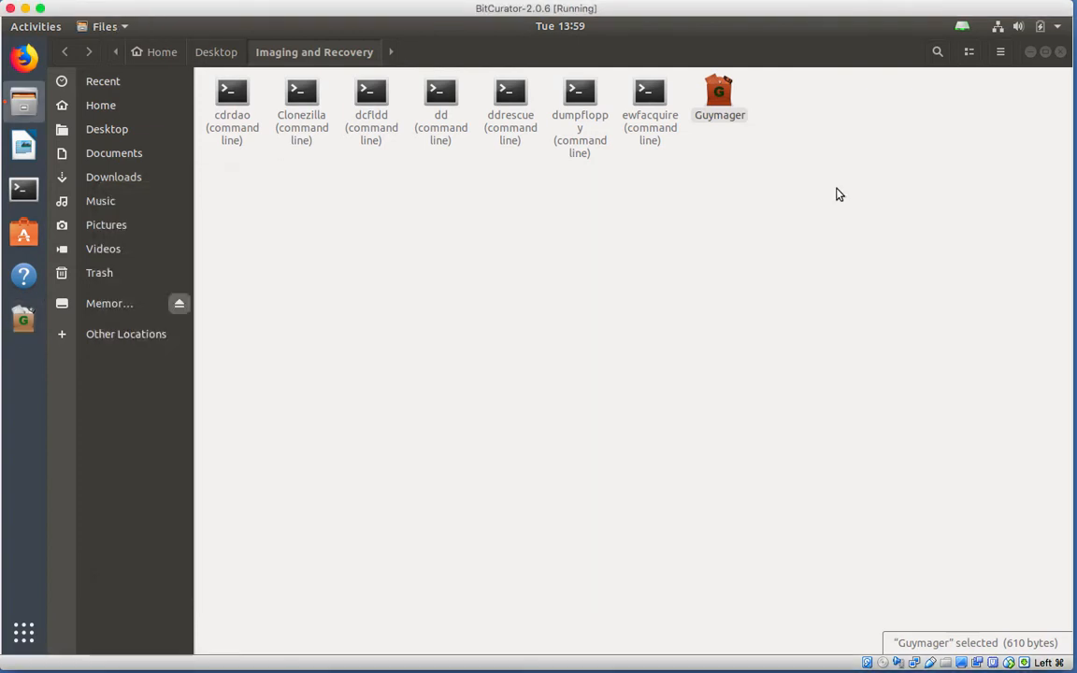
left_click(1060, 53)
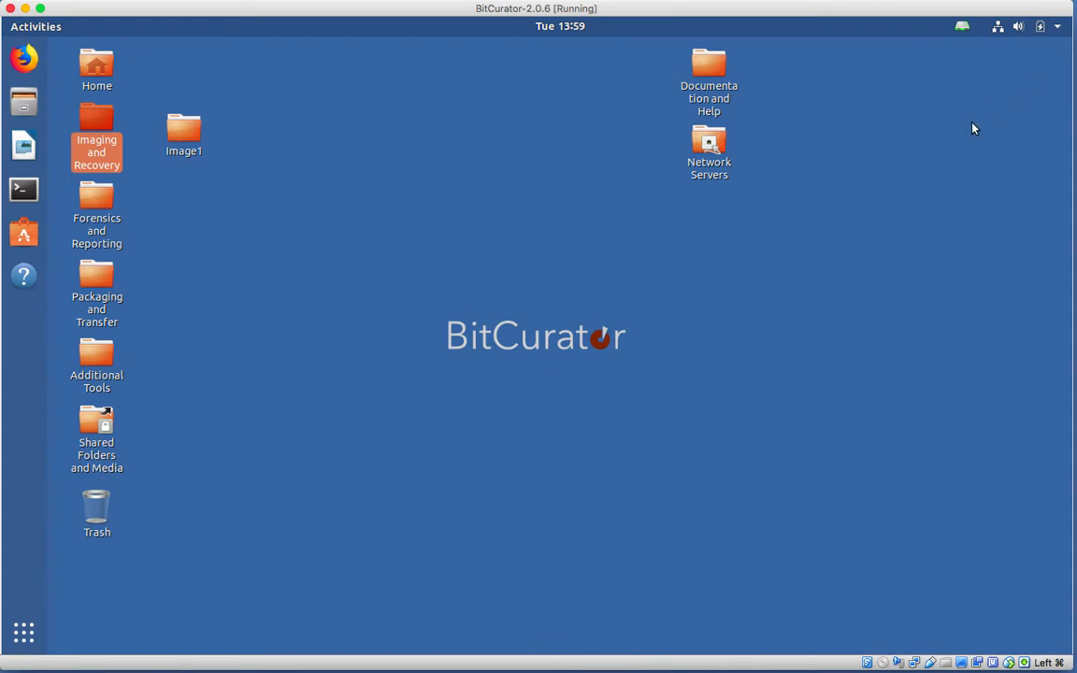
Open the desktop Image1 folder, try opening Image1.E01, and dismiss the Could not display error.
double_click(186, 133)
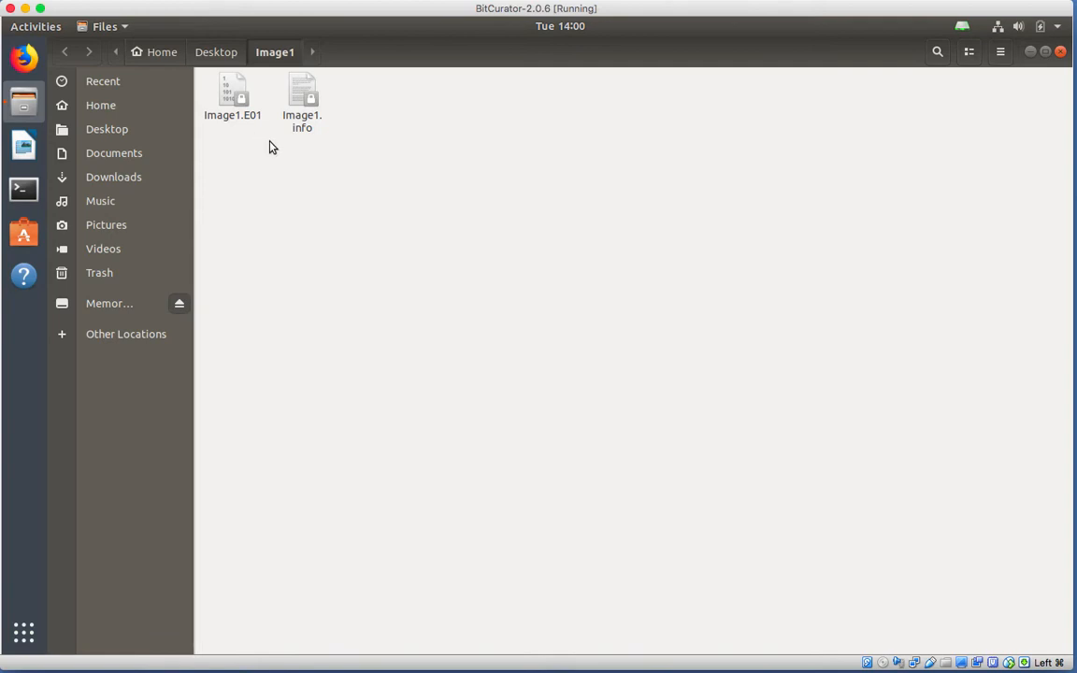
double_click(230, 112)
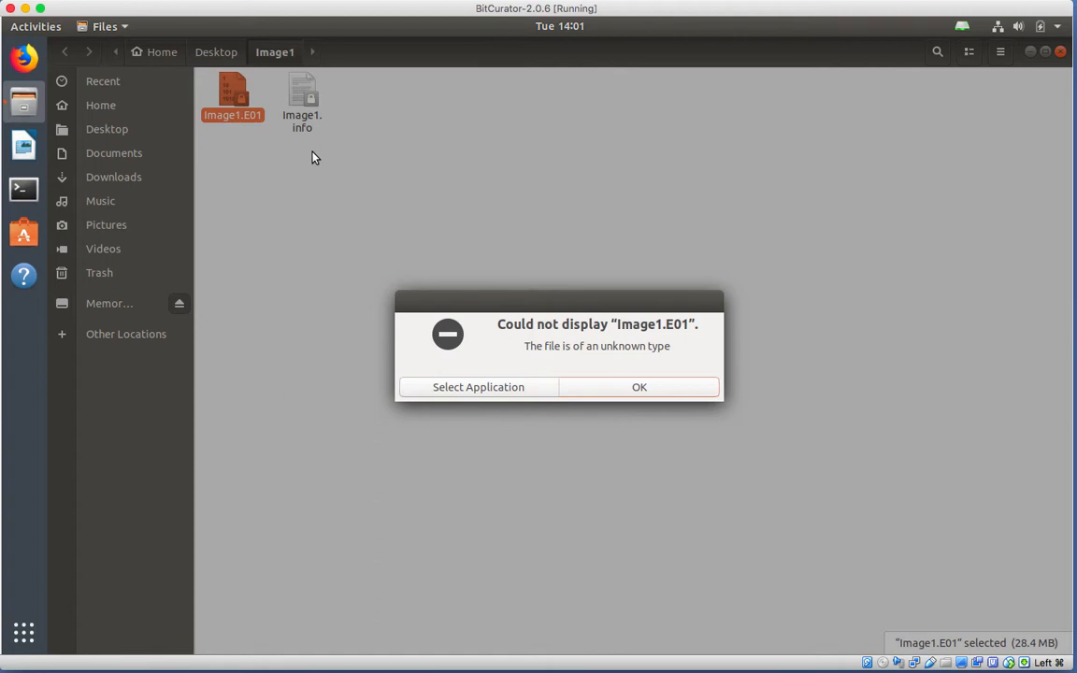
left_click(609, 392)
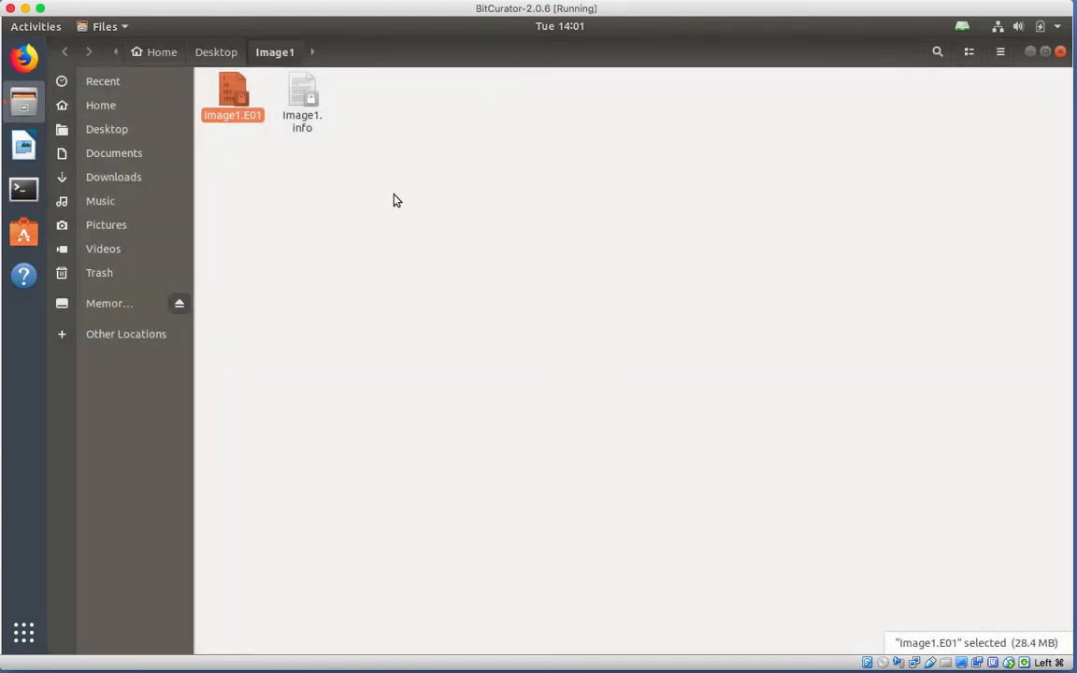
Open Image1.info in Text Editor and scroll down to the Acquisition section.
double_click(309, 100)
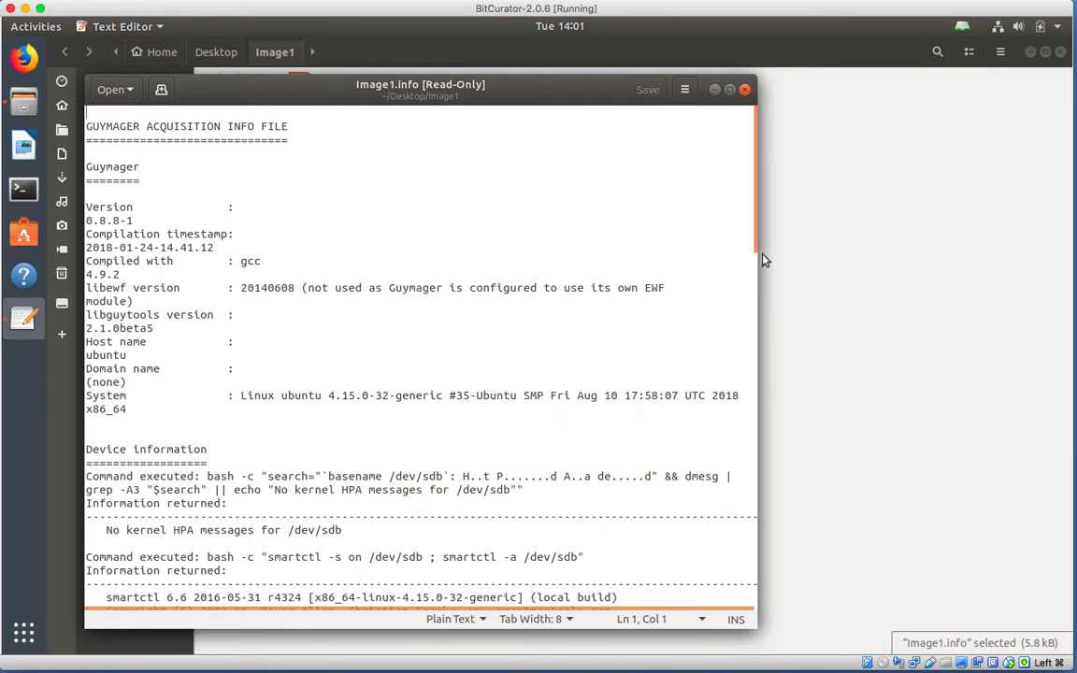
left_click_drag(754, 194, 754, 498)
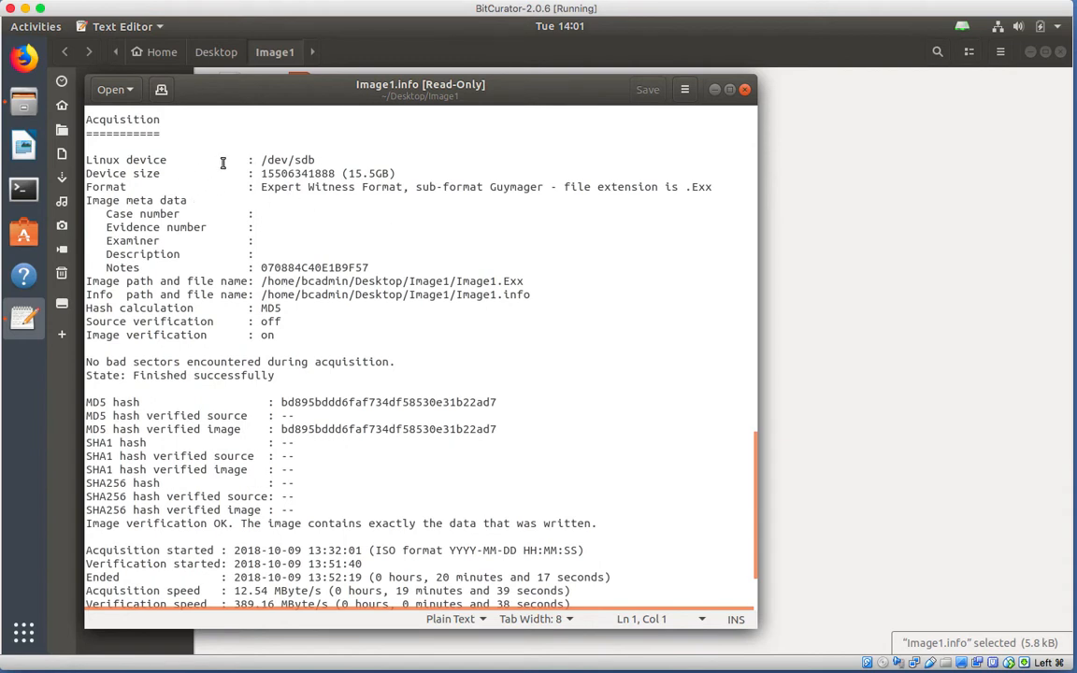
scroll(244, 134, "down", 2)
scroll(414, 134, "down", 2)
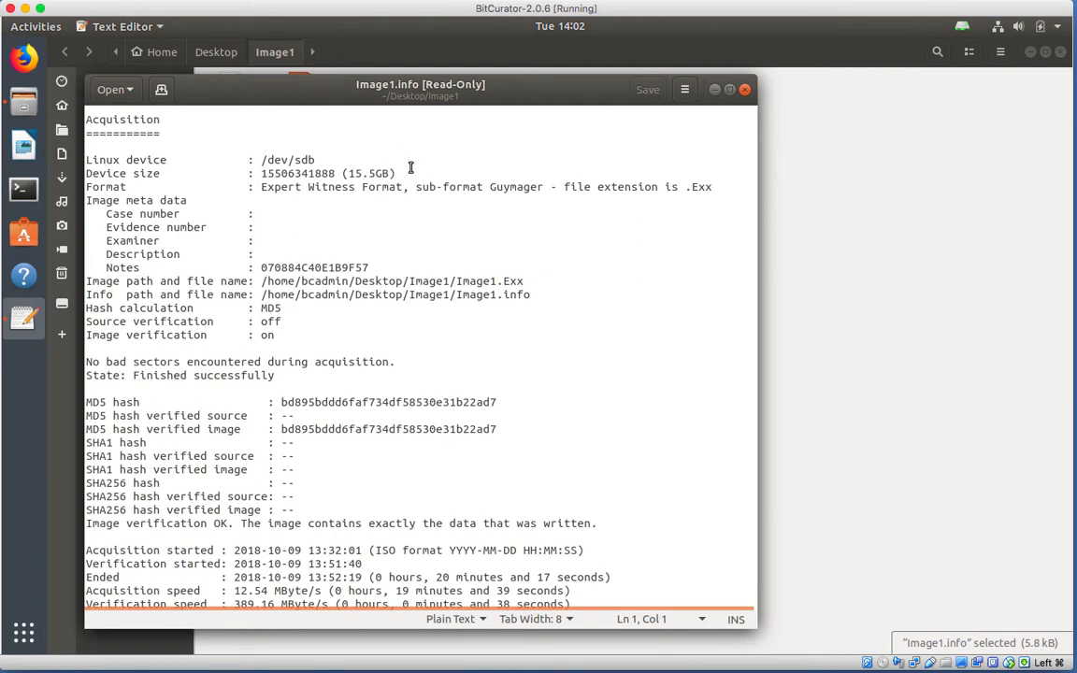
scroll(410, 170, "down", 2)
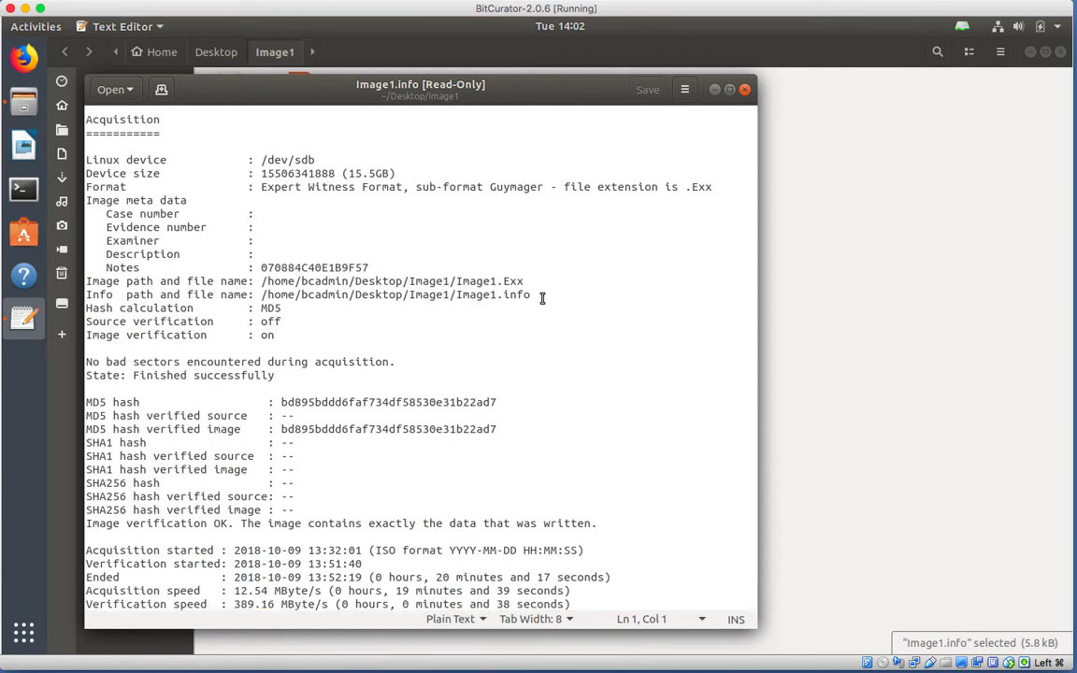
scroll(486, 281, "down", 2)
scroll(467, 304, "down", 2)
scroll(374, 538, "down", 2)
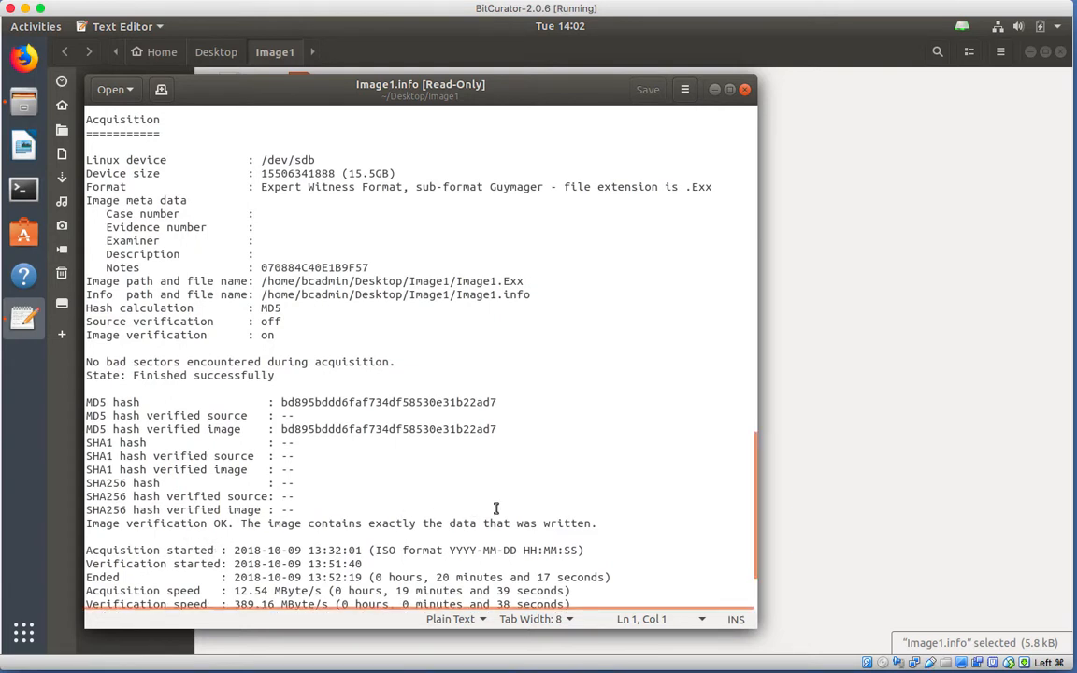
left_click_drag(754, 506, 753, 565)
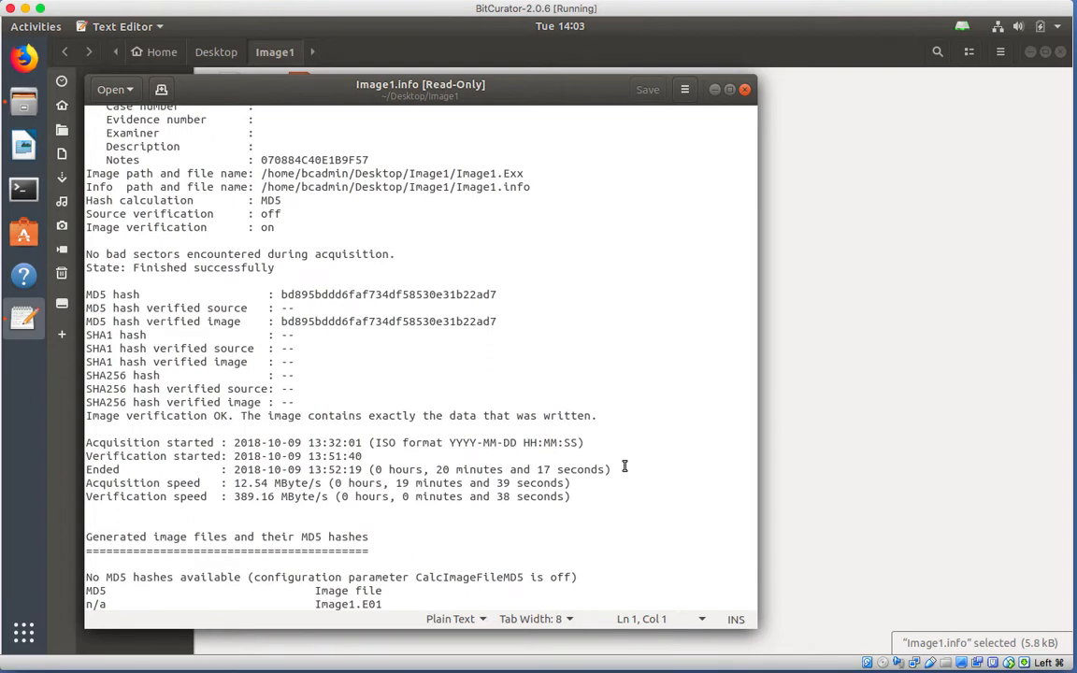
scroll(625, 468, "down", 2)
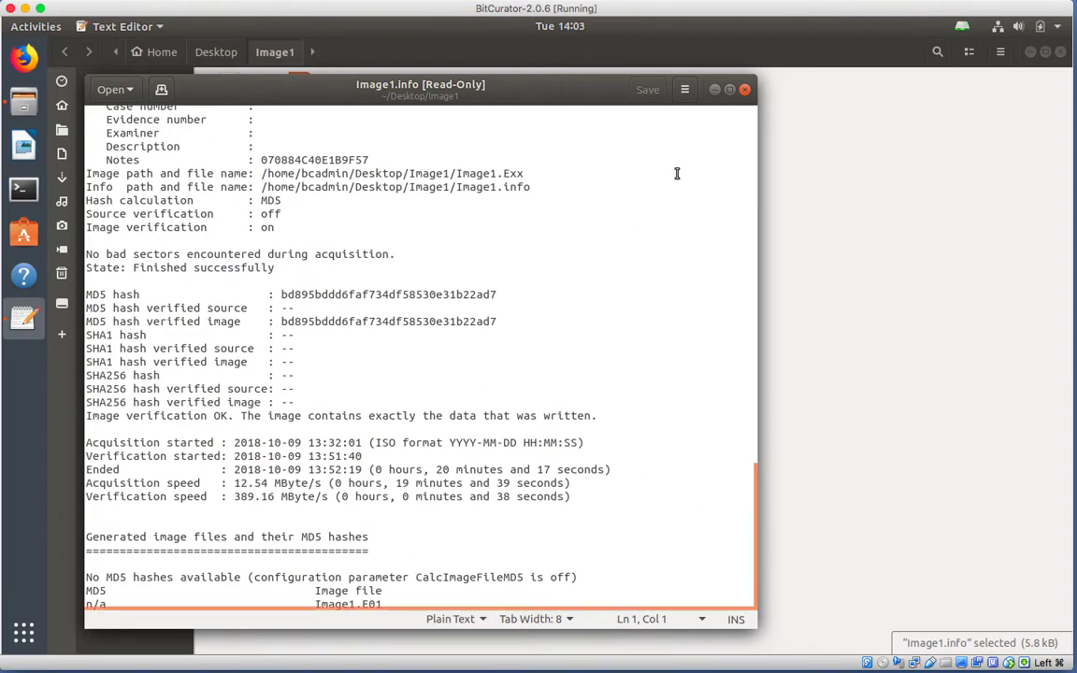
Close the Image1.info report and eject the USB Memory drive from the Files sidebar.
left_click(746, 90)
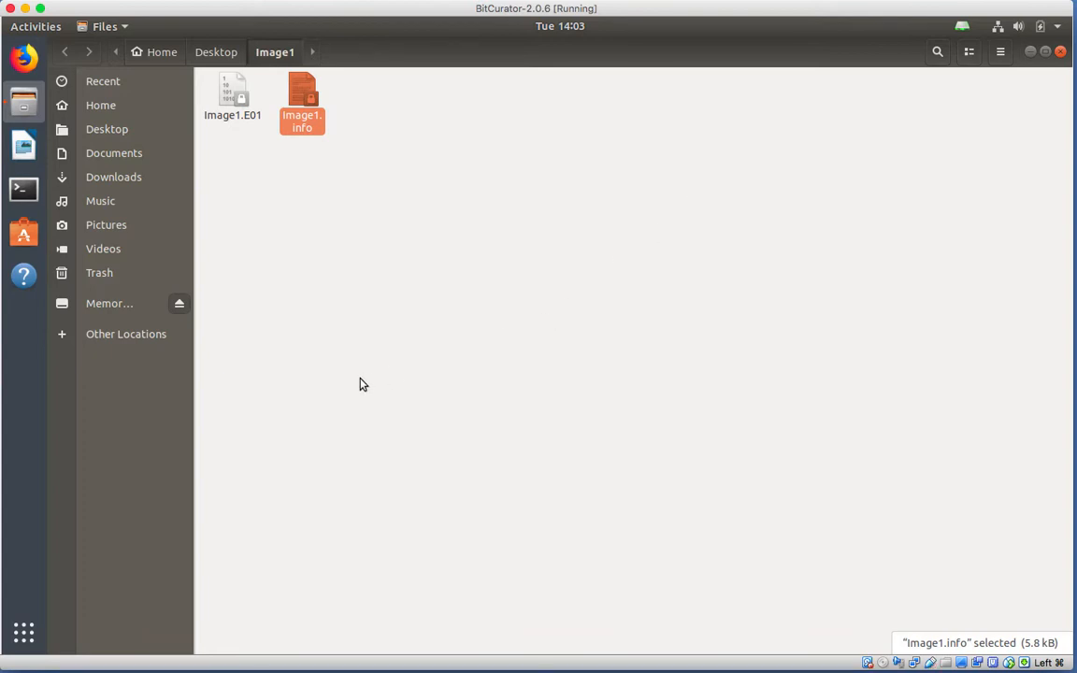
left_click(179, 305)
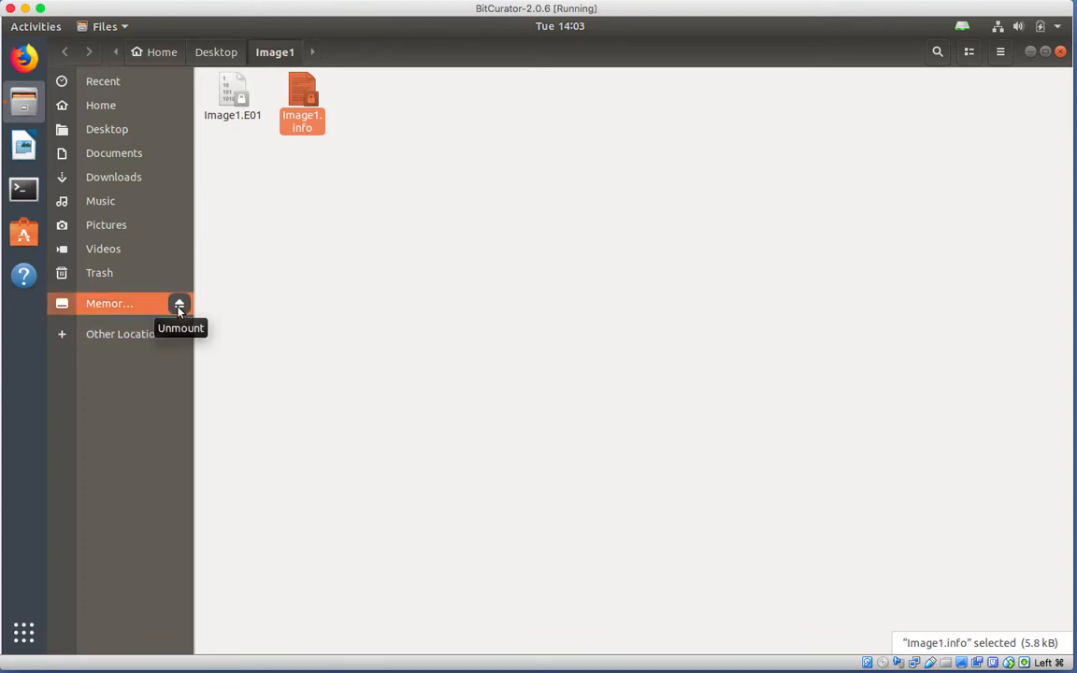